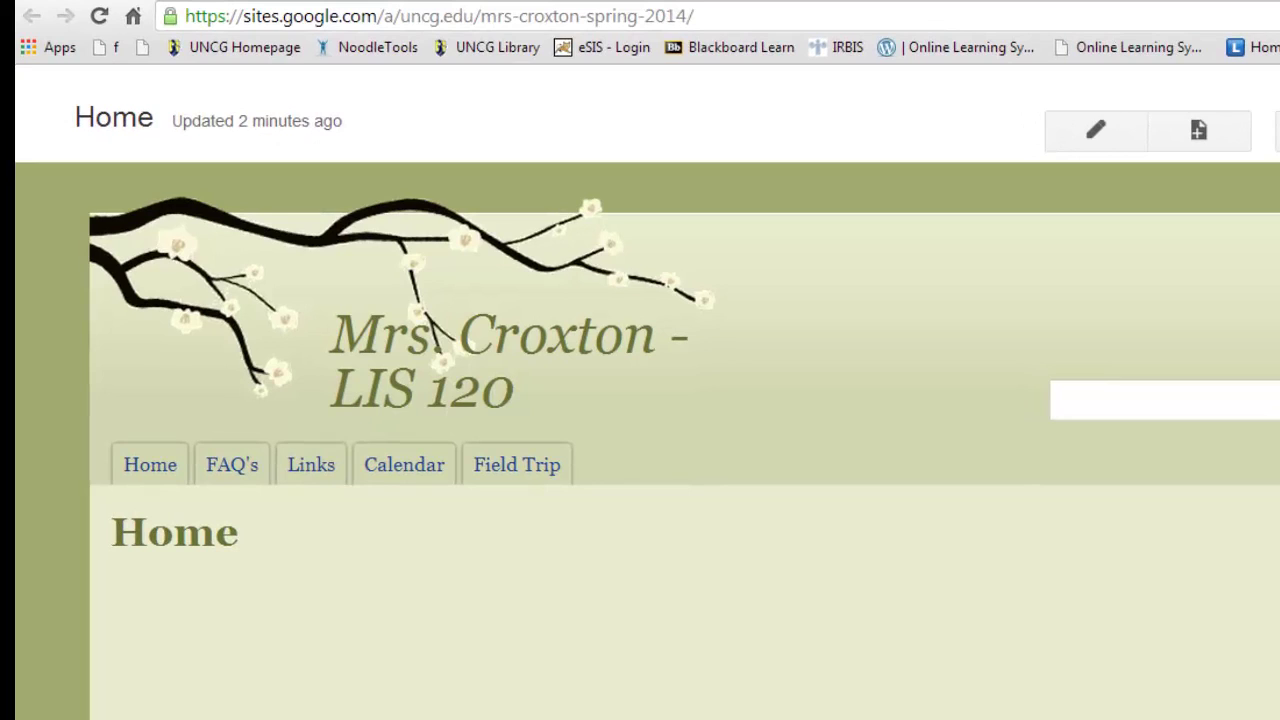
# - Open the LIS 120 site's Home page in edit mode
pyautogui.click(1103, 136)
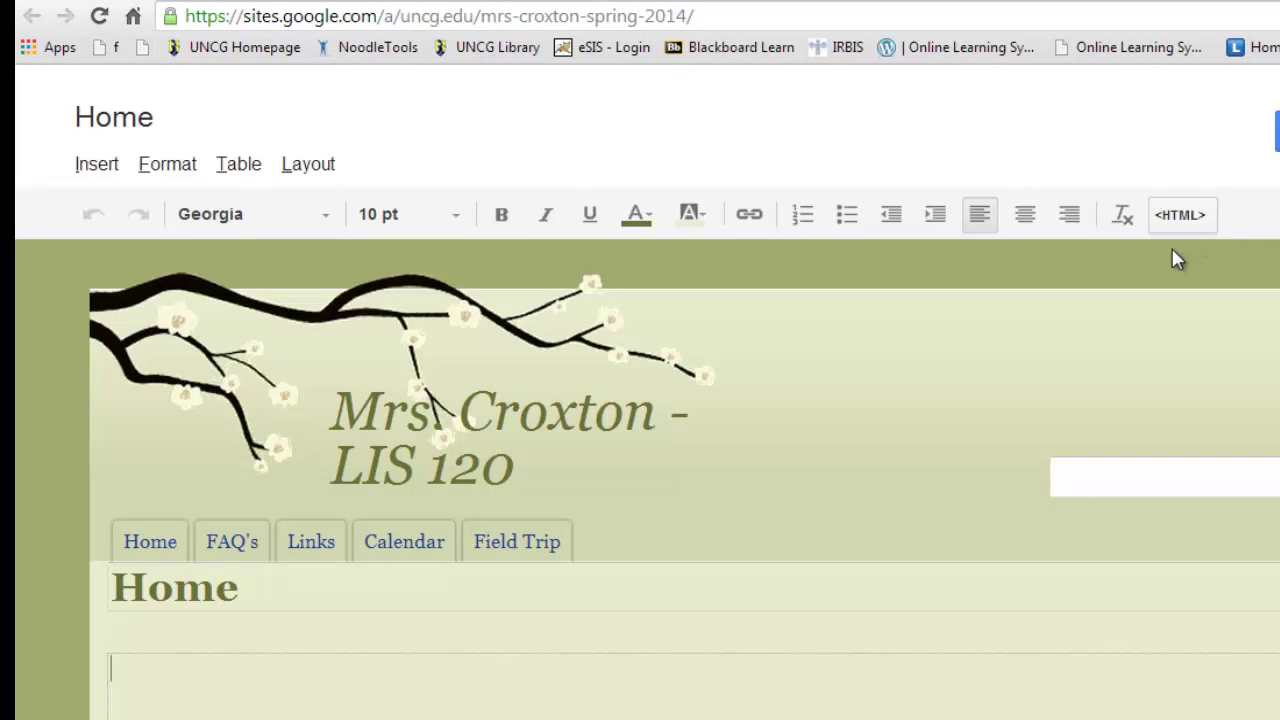
# - Switch to the Word document holding the 'Welcome!' letter
pyautogui.scroll(-1, 196, 687)
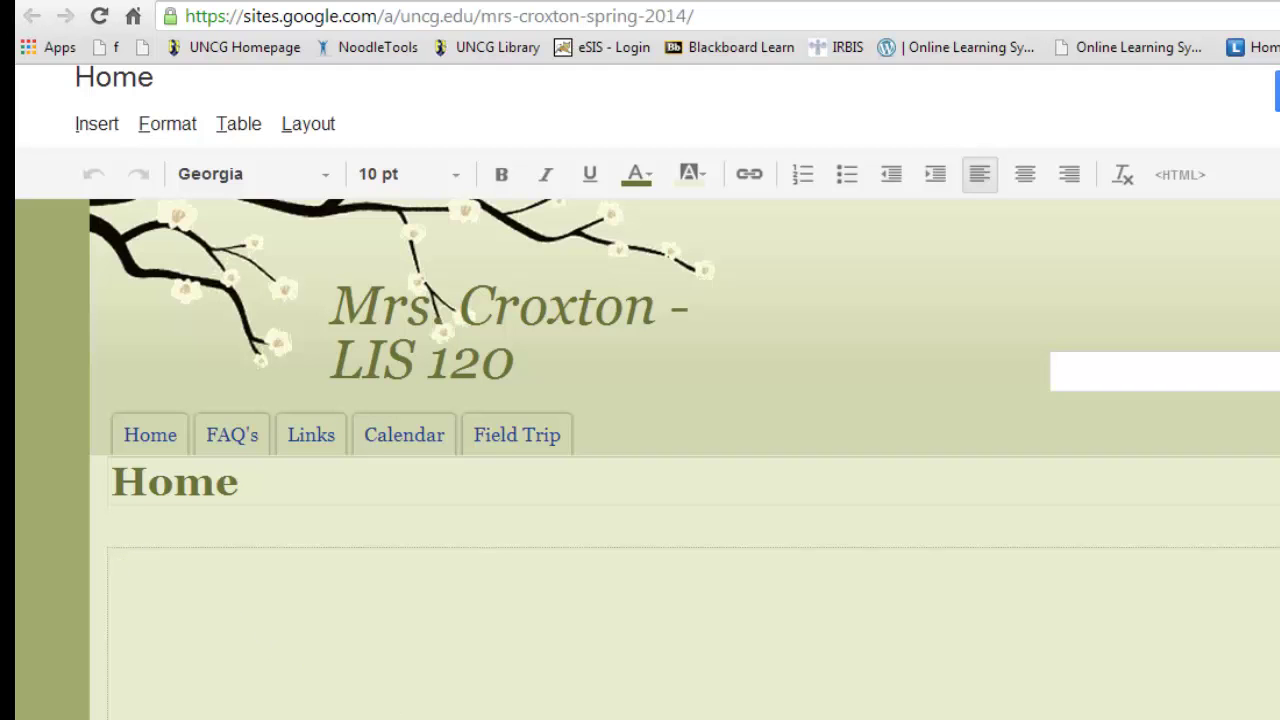
pyautogui.hotkey('alt', 'Tab')
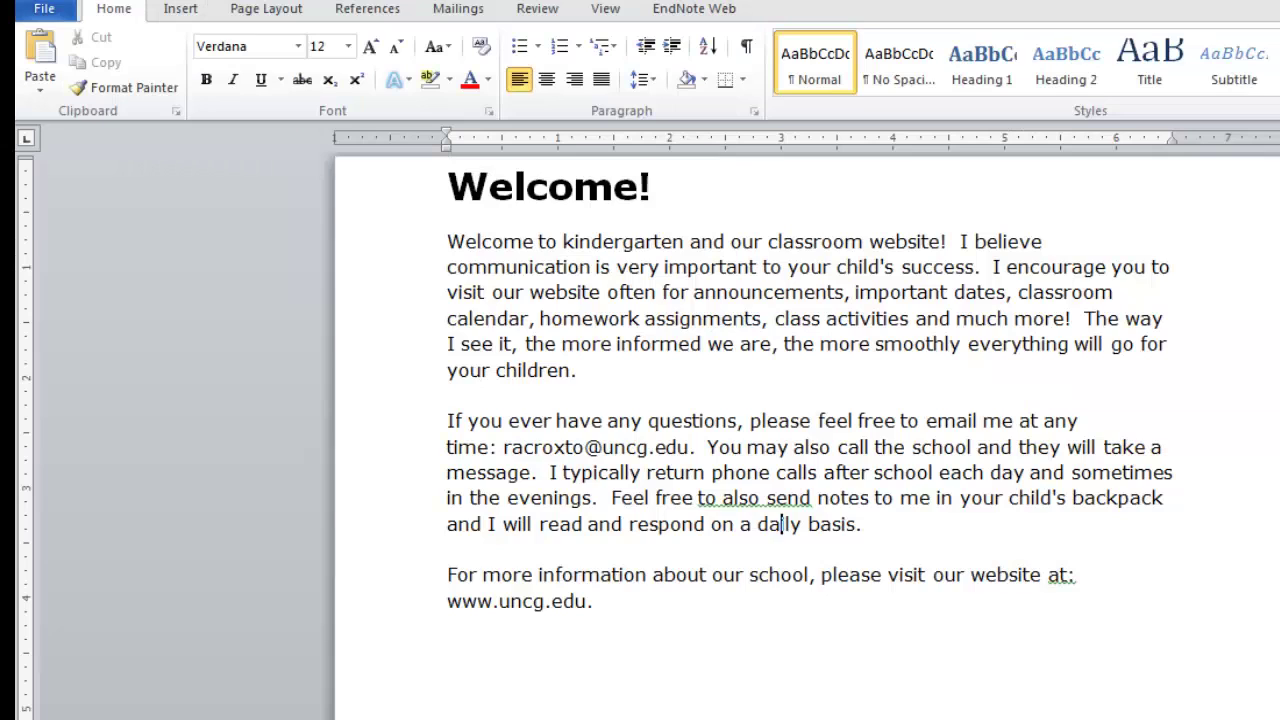
# - Copy the whole welcome letter in Word and return to the Sites editor
pyautogui.moveTo(449, 185); pyautogui.dragTo(602, 608)
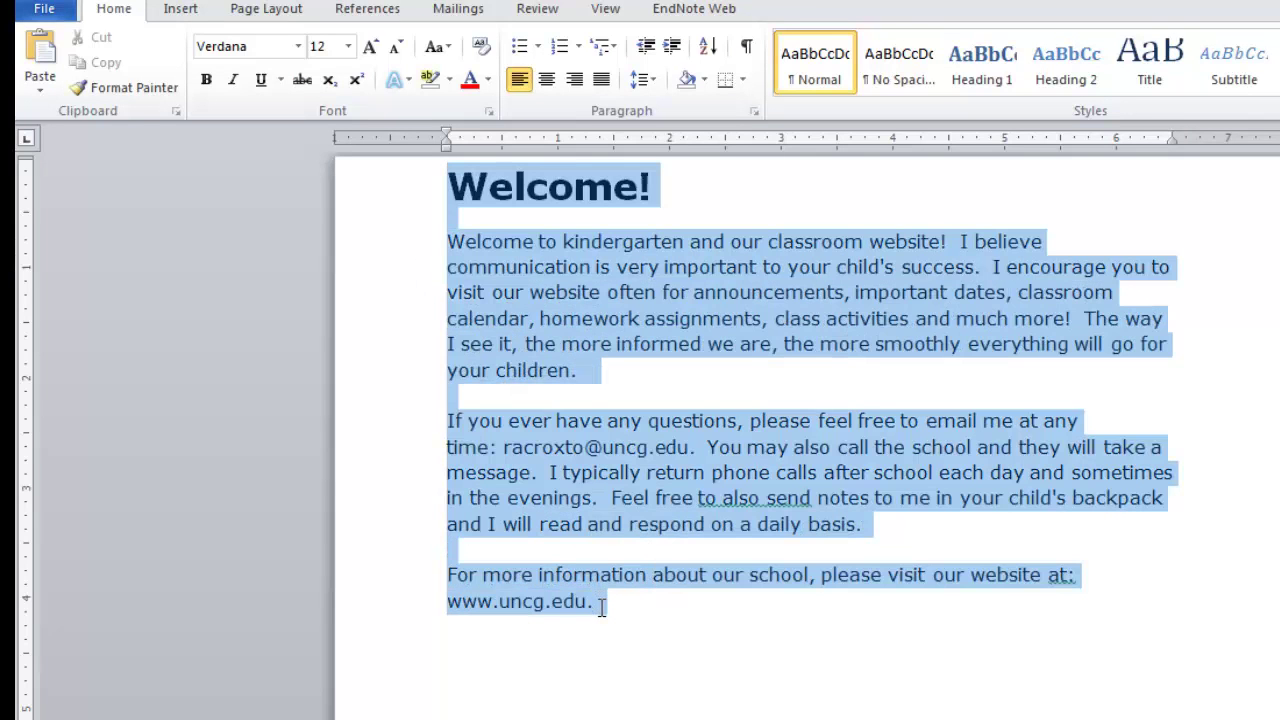
pyautogui.click(105, 62)
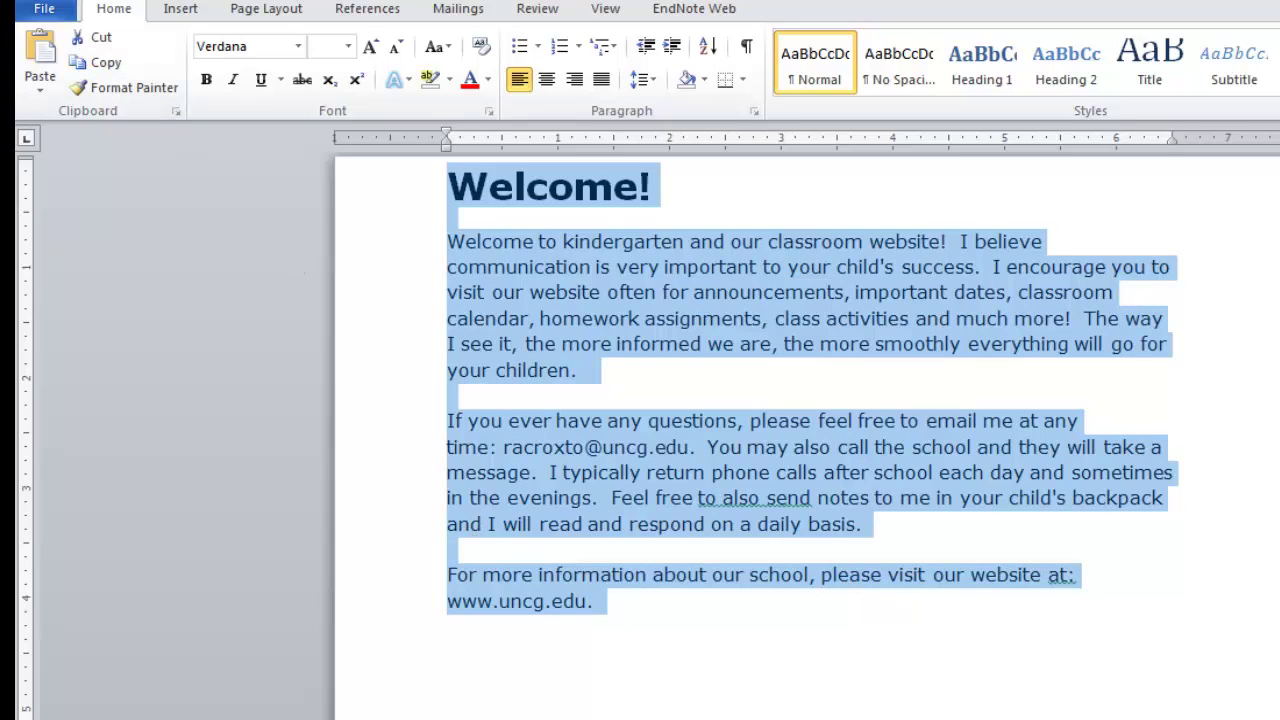
pyautogui.hotkey('alt', 'Tab')
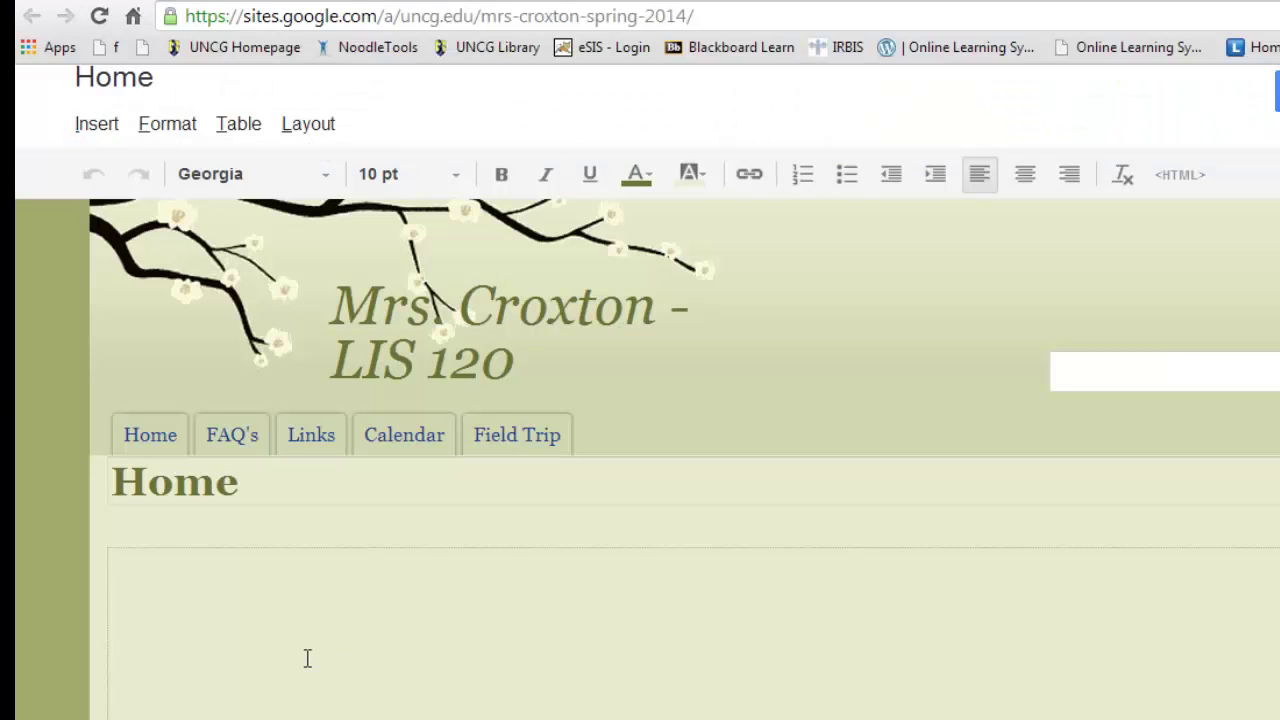
# - Paste the welcome letter into the empty page body
pyautogui.hotkey('ctrl', 'v')
pyautogui.scroll(5, 286, 509)
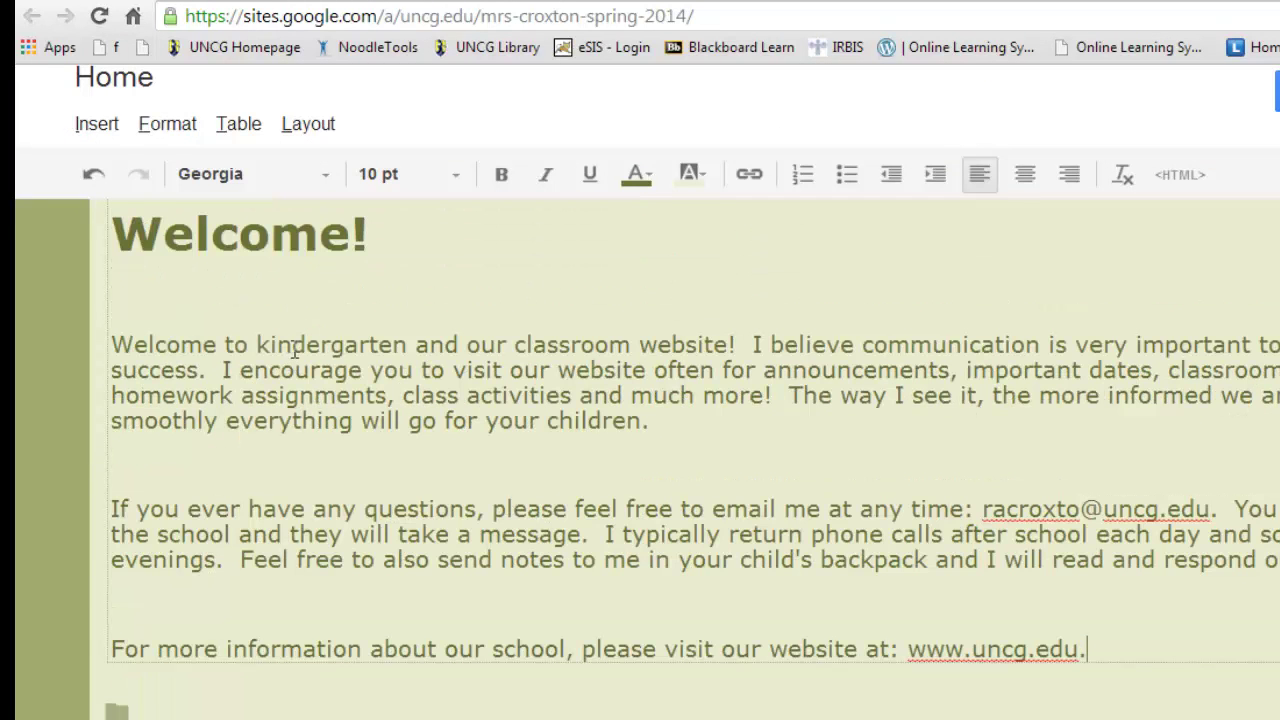
pyautogui.scroll(1, 295, 330)
pyautogui.scroll(1, 295, 330)
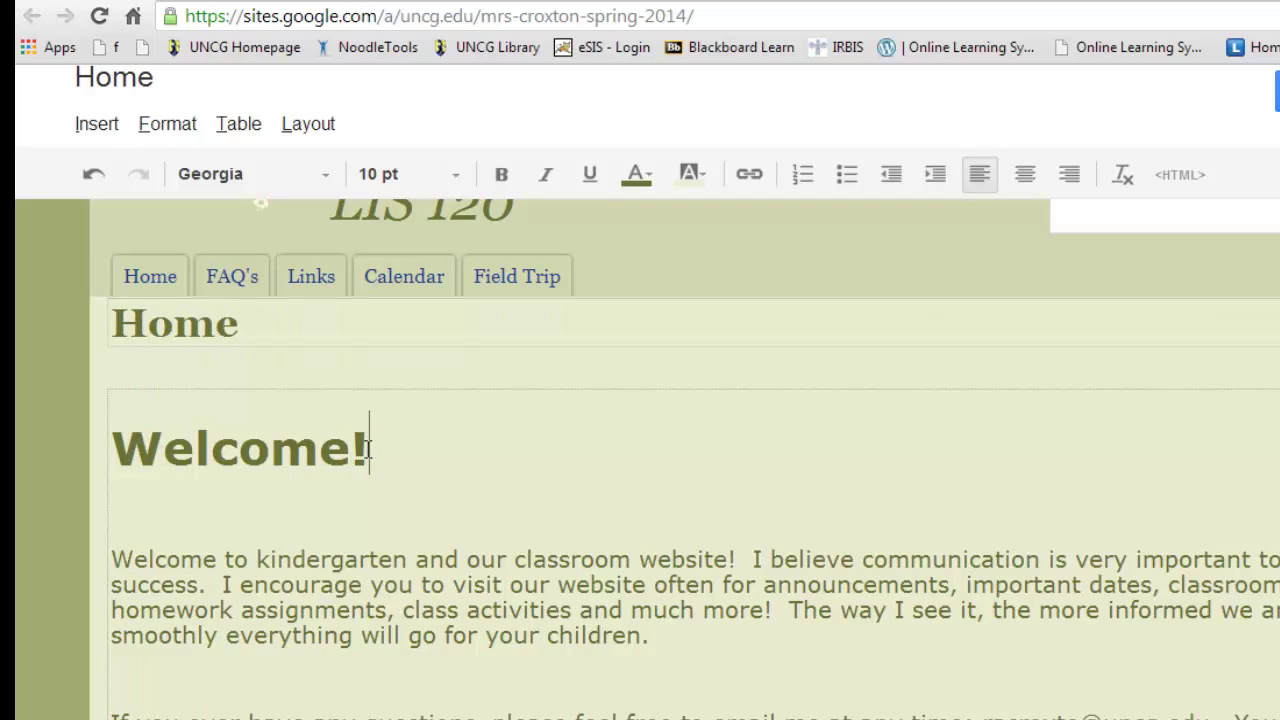
# - Replace the 'Home' title with 'Welcome!' from the body and remove the blank lines
pyautogui.moveTo(368, 448); pyautogui.dragTo(103, 446)
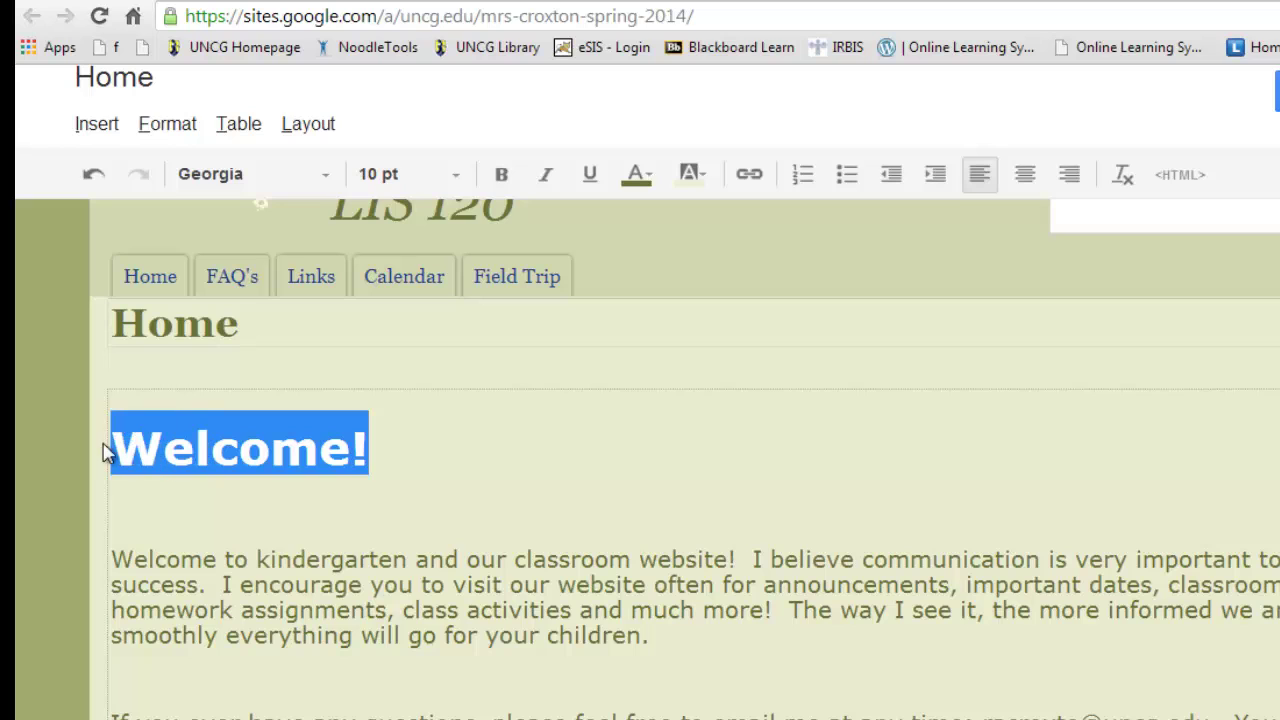
pyautogui.press('BackSpace')
pyautogui.moveTo(254, 323); pyautogui.dragTo(119, 322)
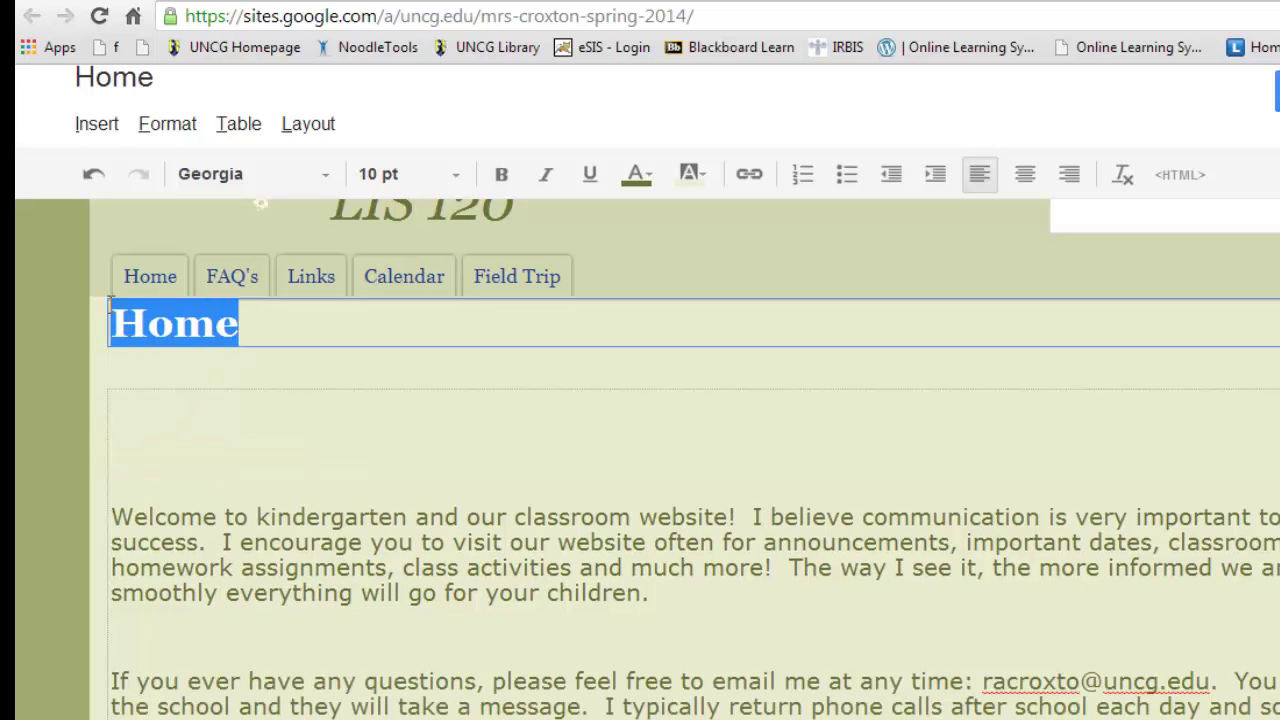
pyautogui.press('BackSpace')
pyautogui.hotkey('ctrl', 'v')
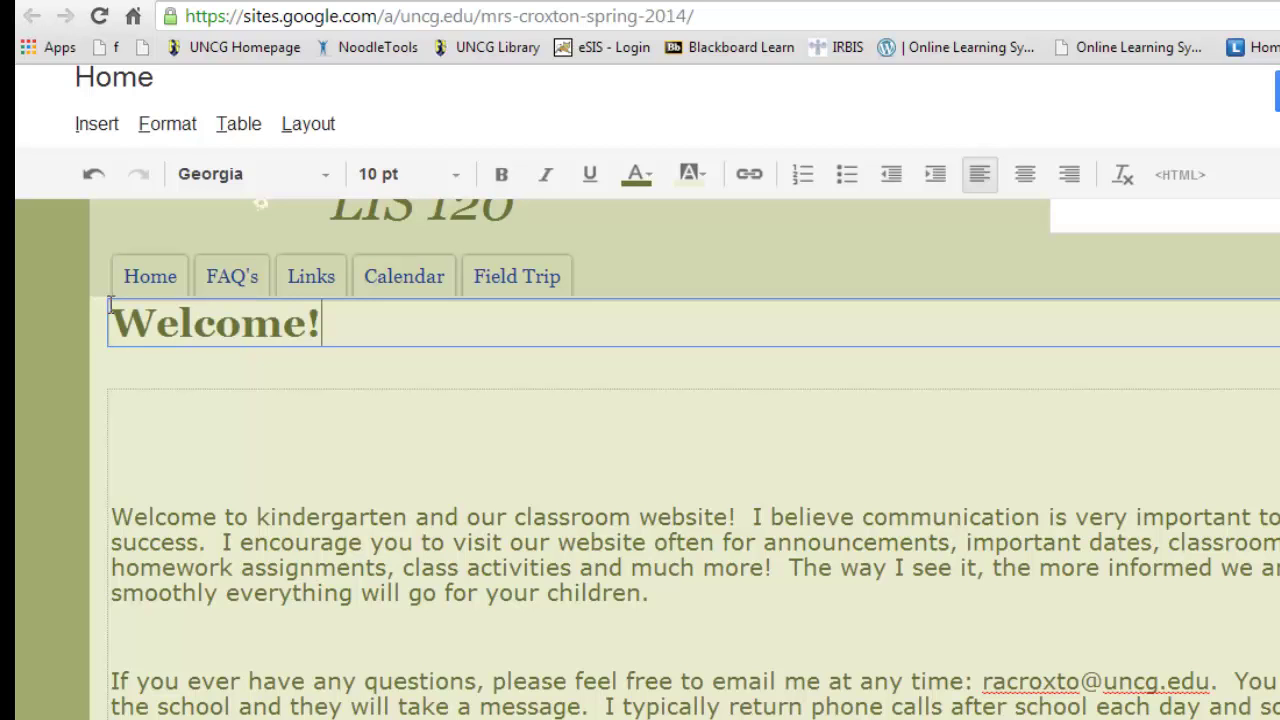
pyautogui.click(140, 409)
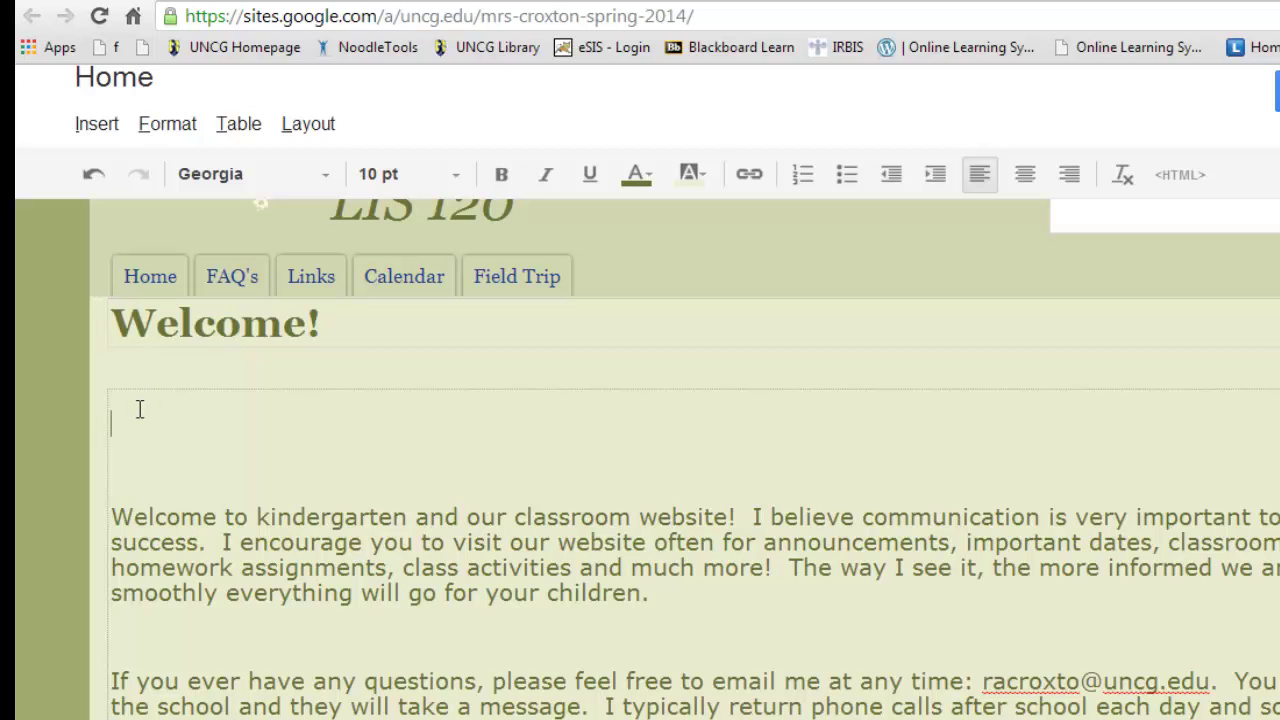
pyautogui.press('Delete')
pyautogui.press('Delete')
pyautogui.press('Delete')
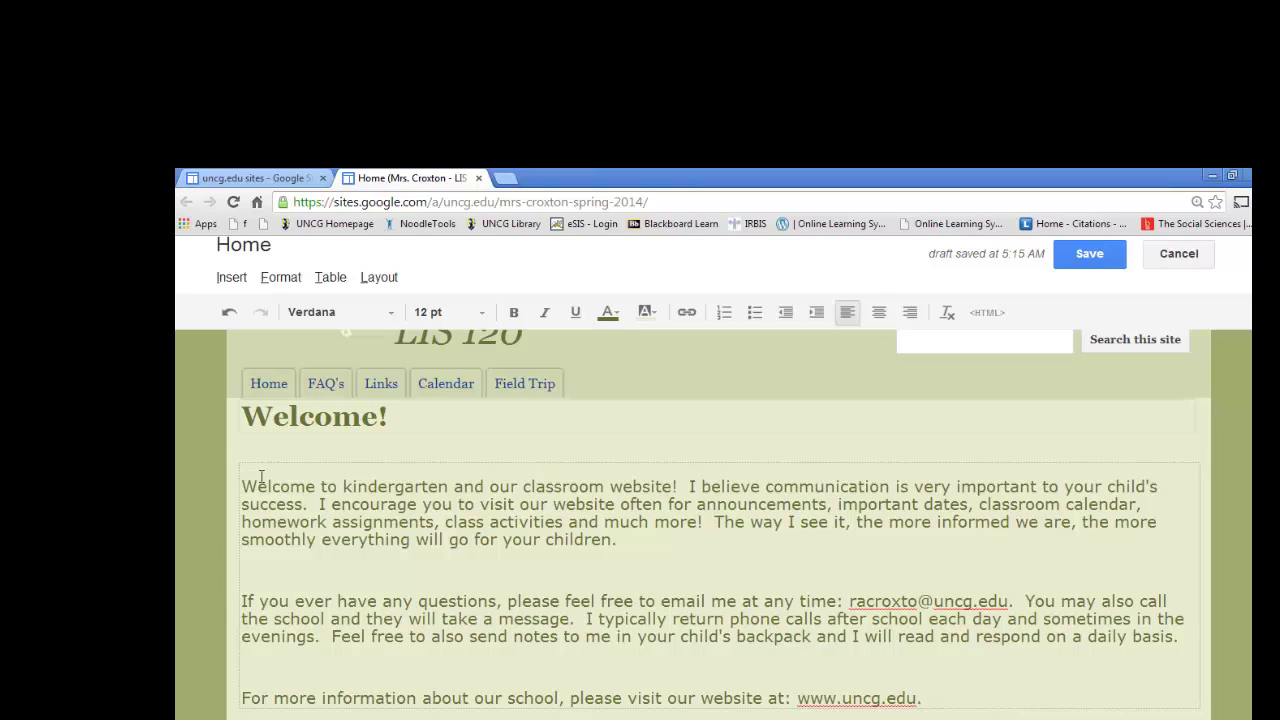
# - Start an Insert > Image upload that browses the Pictures library
pyautogui.click(232, 278)
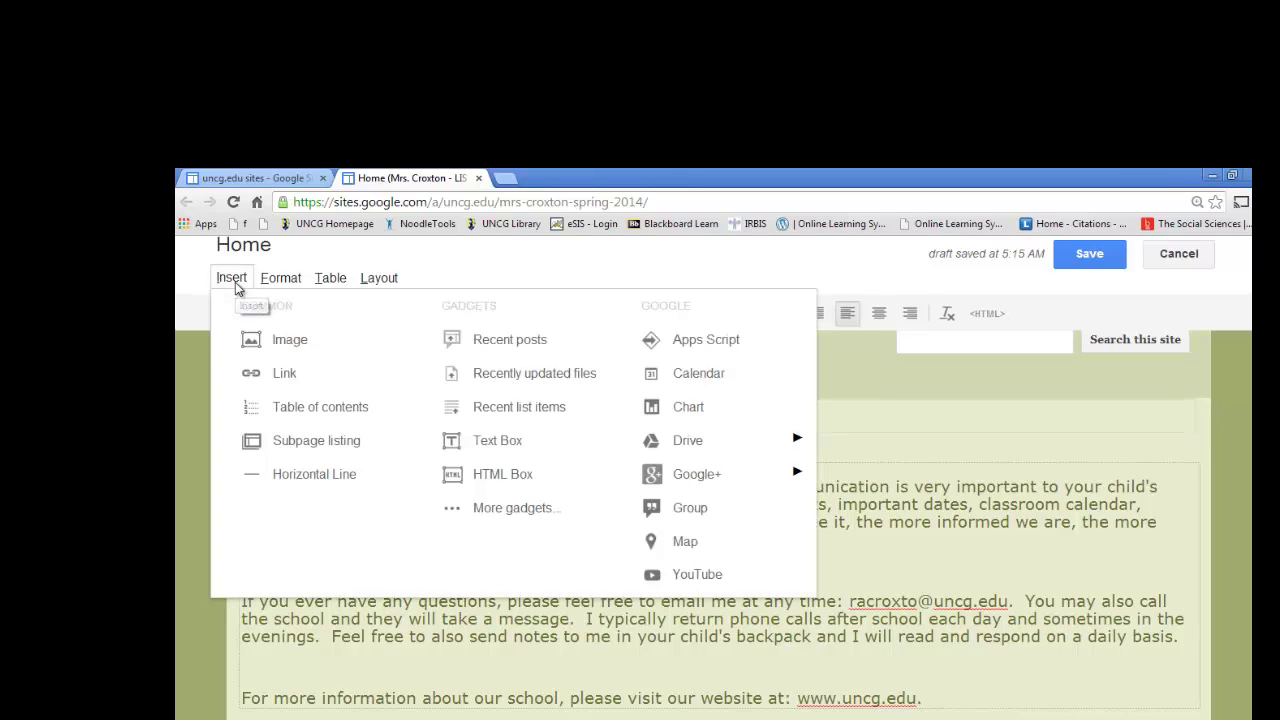
pyautogui.click(290, 340)
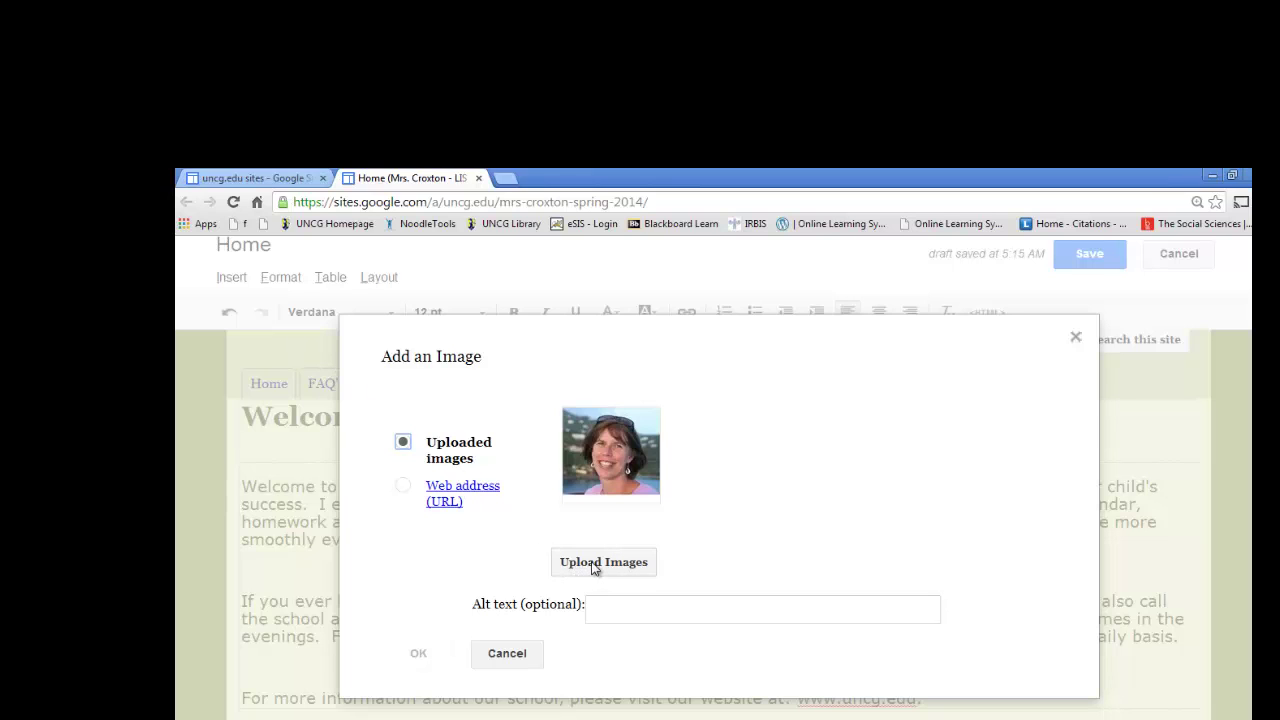
pyautogui.click(597, 562)
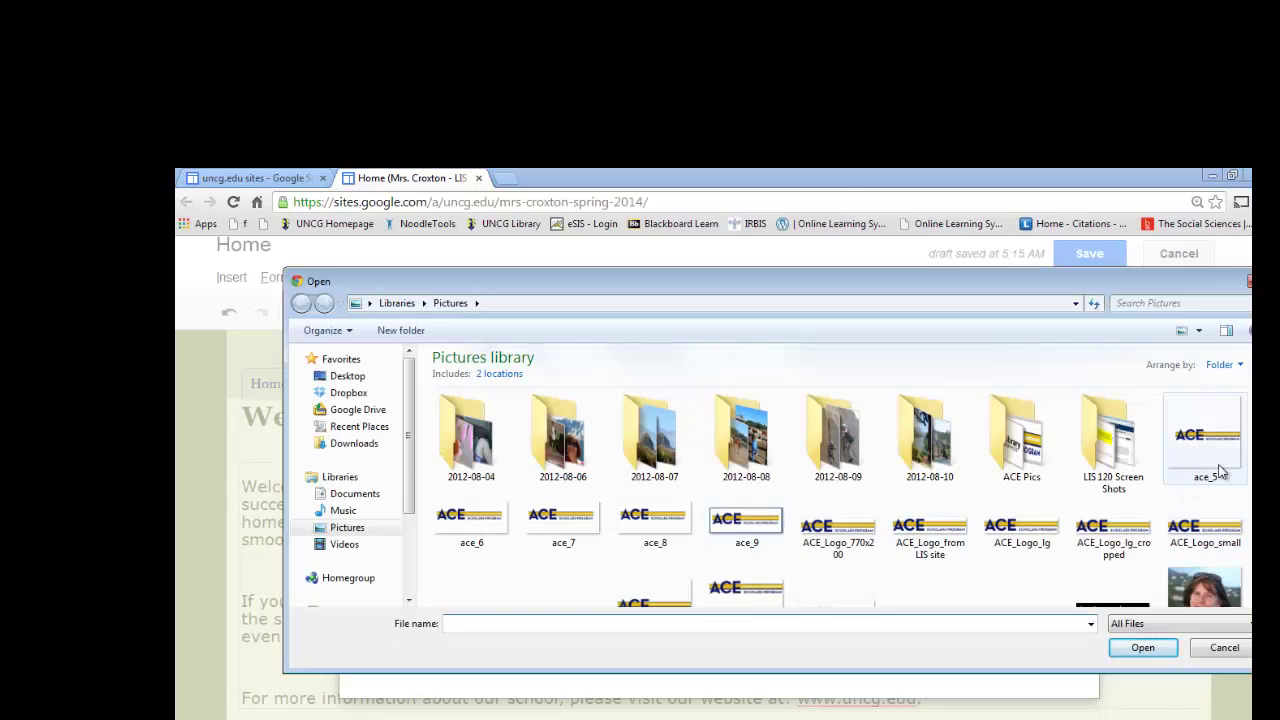
# - Upload the teacher's portrait photo from the Pictures library
pyautogui.scroll(-2, 1238, 488)
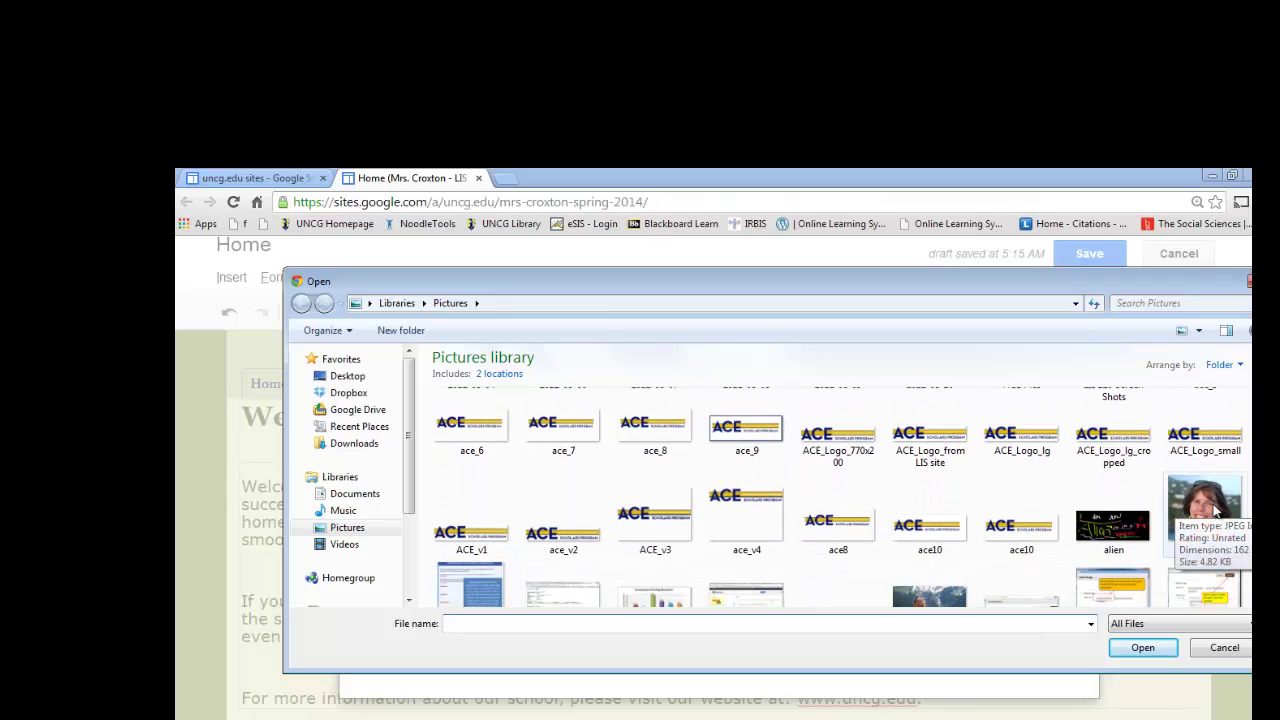
pyautogui.click(1214, 510)
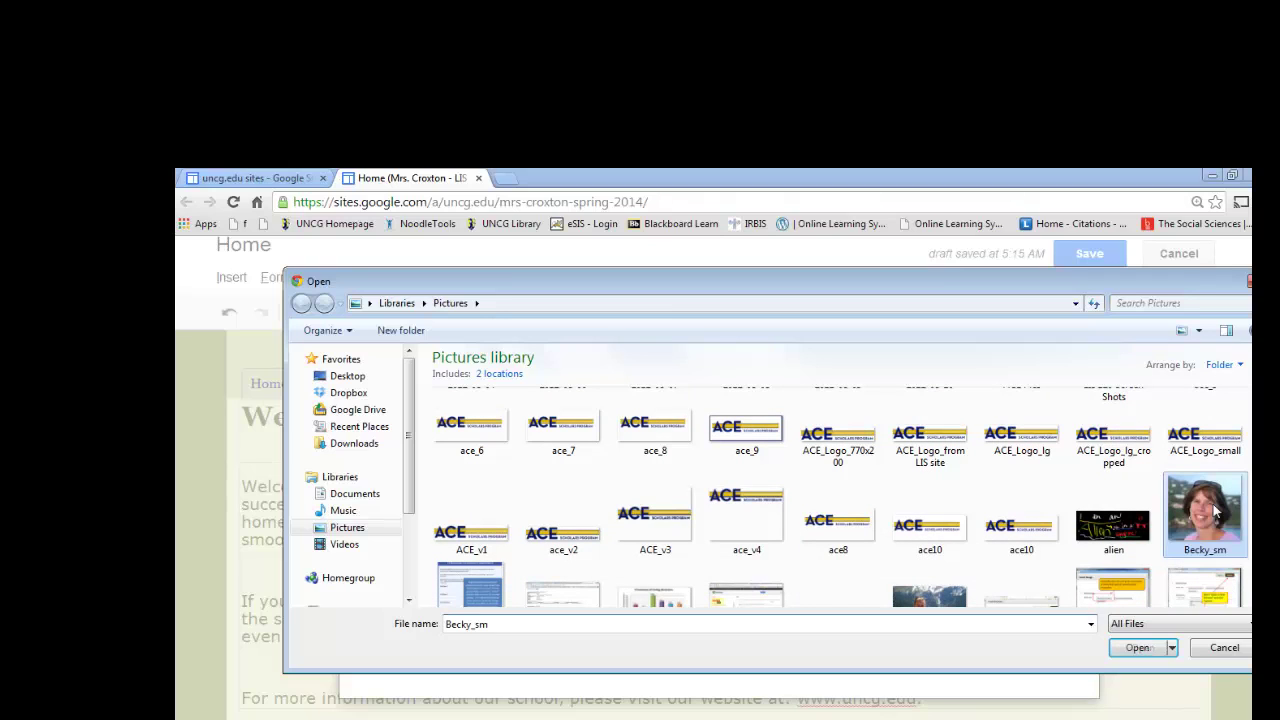
pyautogui.click(1137, 648)
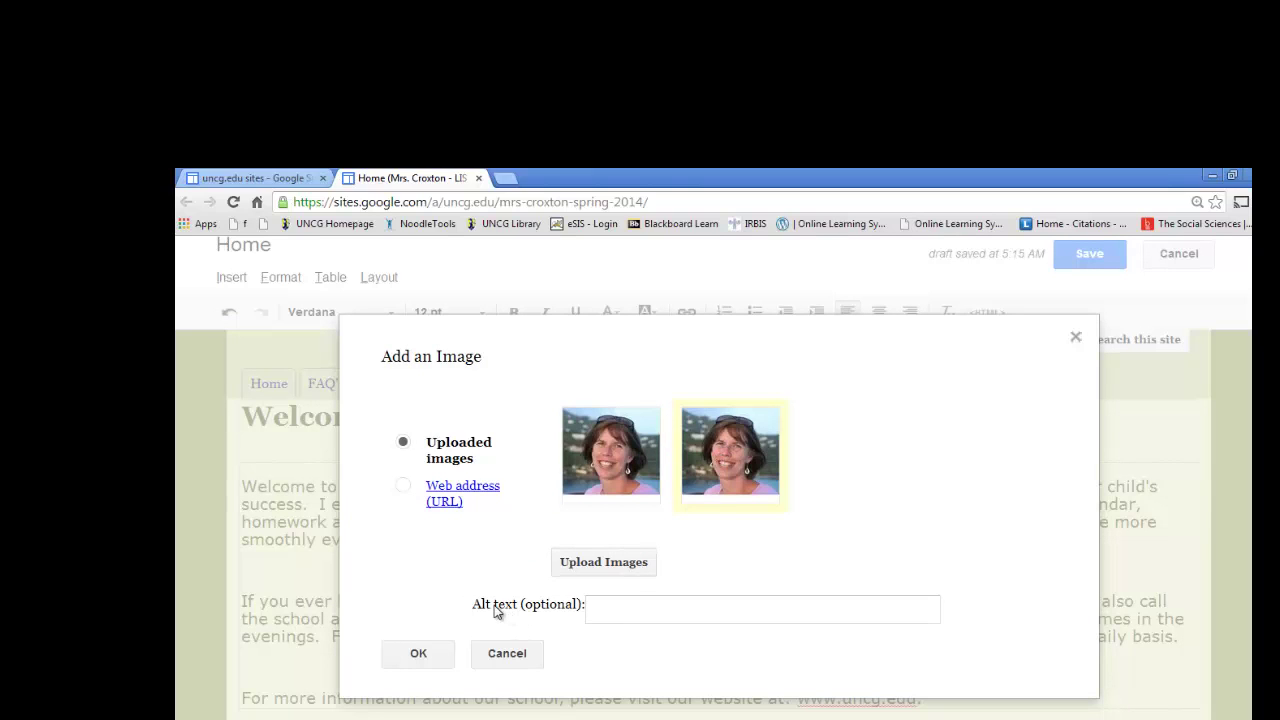
# - Insert the portrait above the letter with the teacher's name as alt text
pyautogui.click(595, 607)
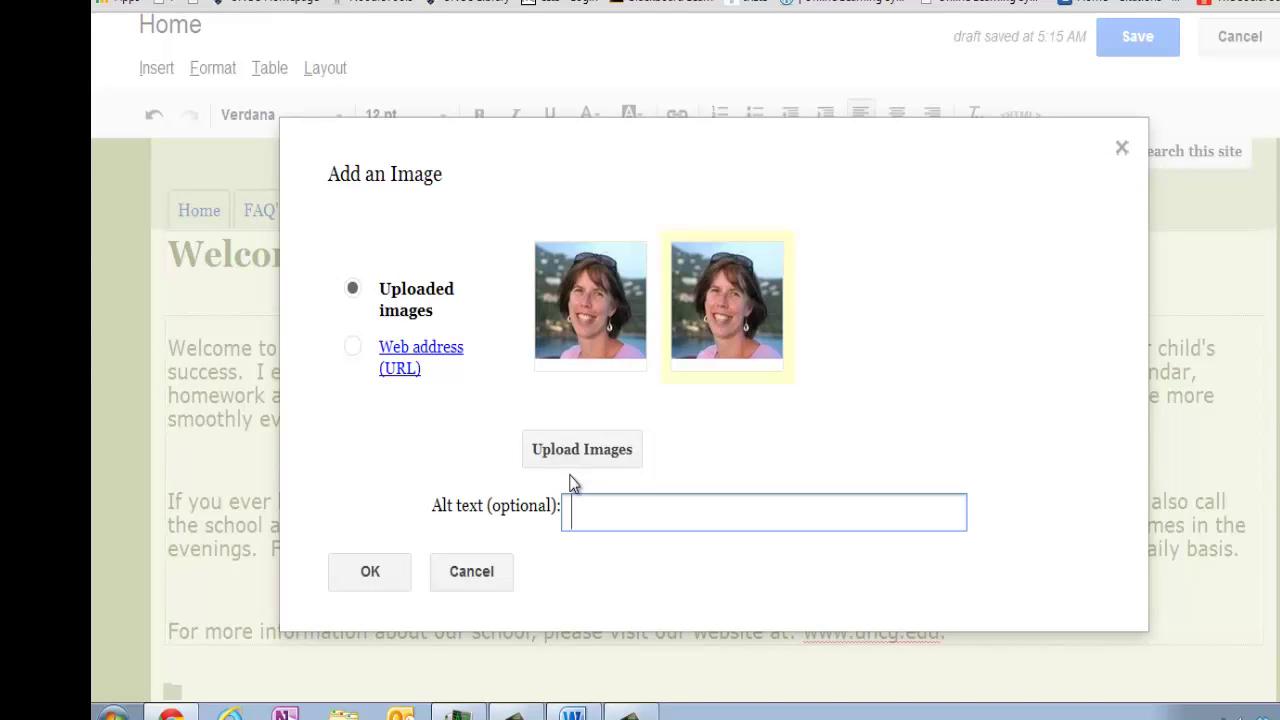
pyautogui.click(364, 584)
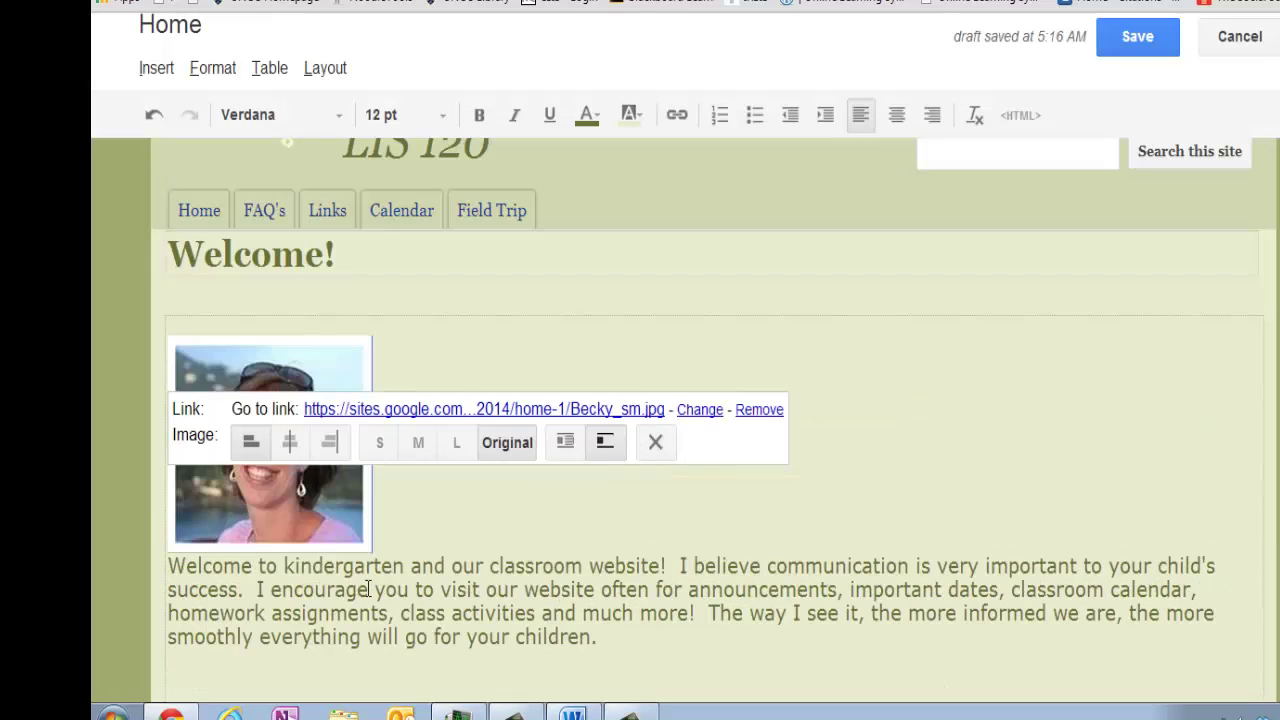
pyautogui.click(452, 590)
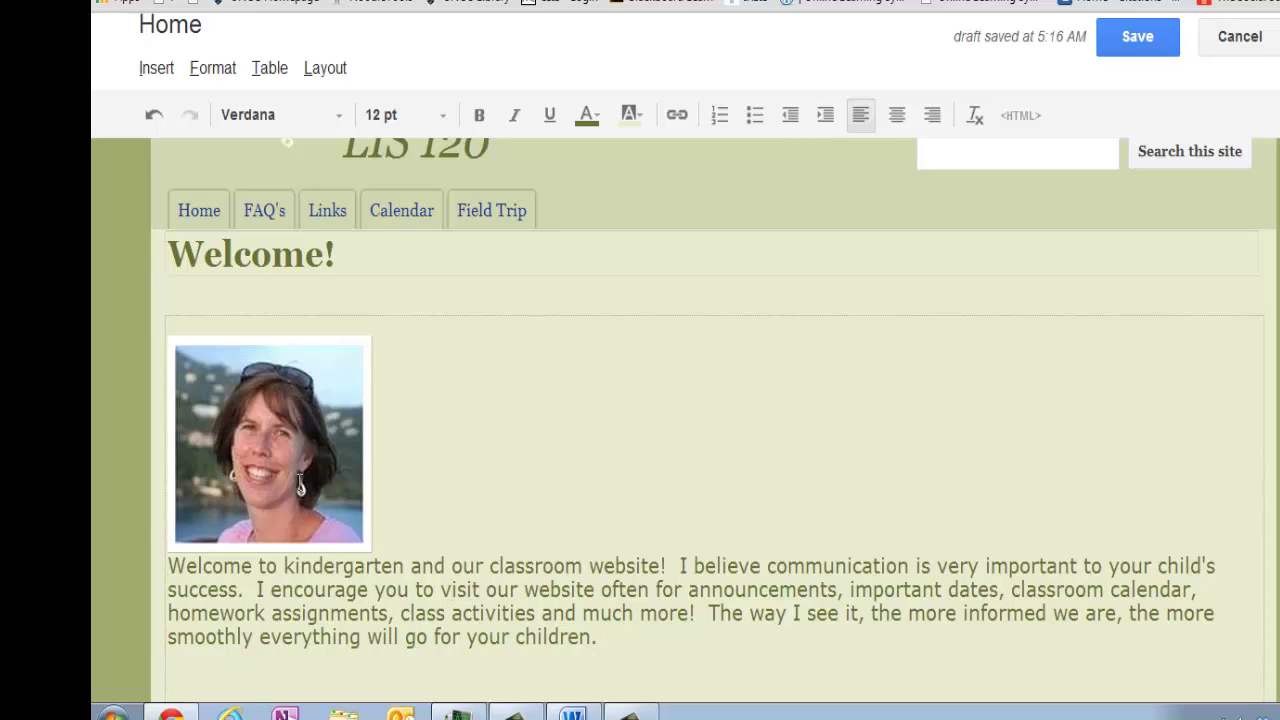
# - Turn on text wrapping so the welcome letter flows beside the left-aligned photo
pyautogui.click(300, 487)
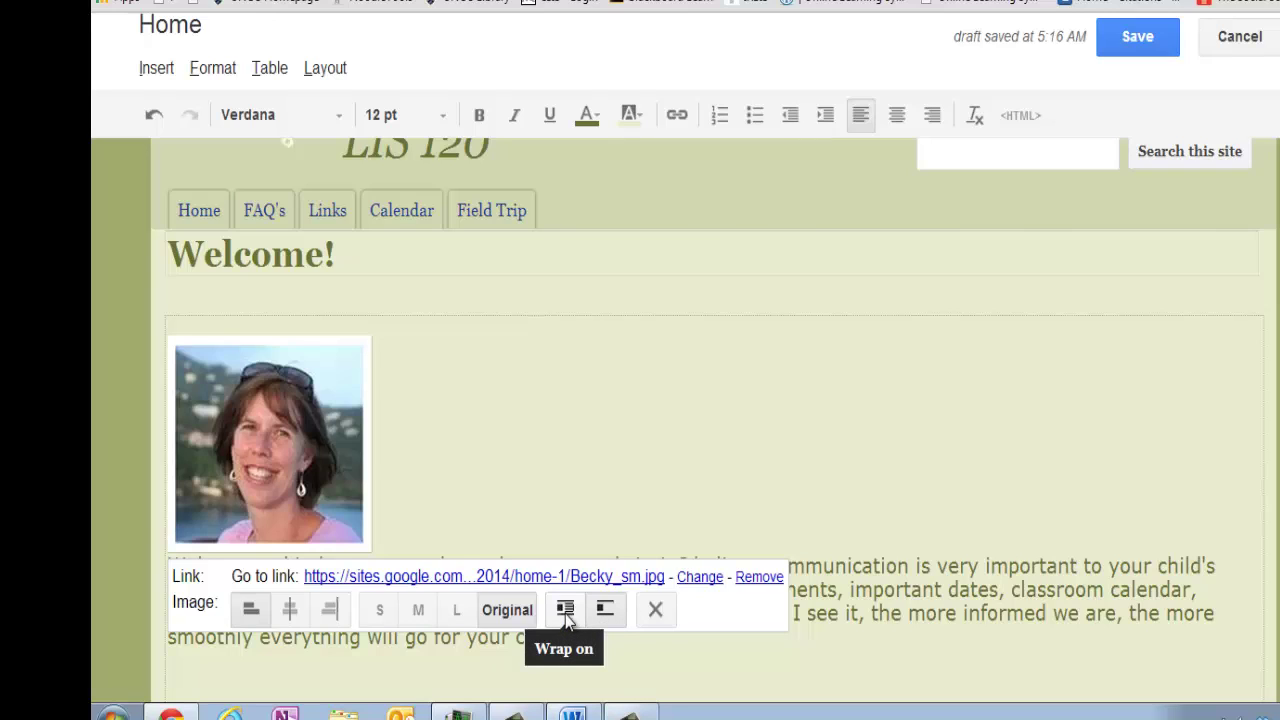
pyautogui.click(566, 612)
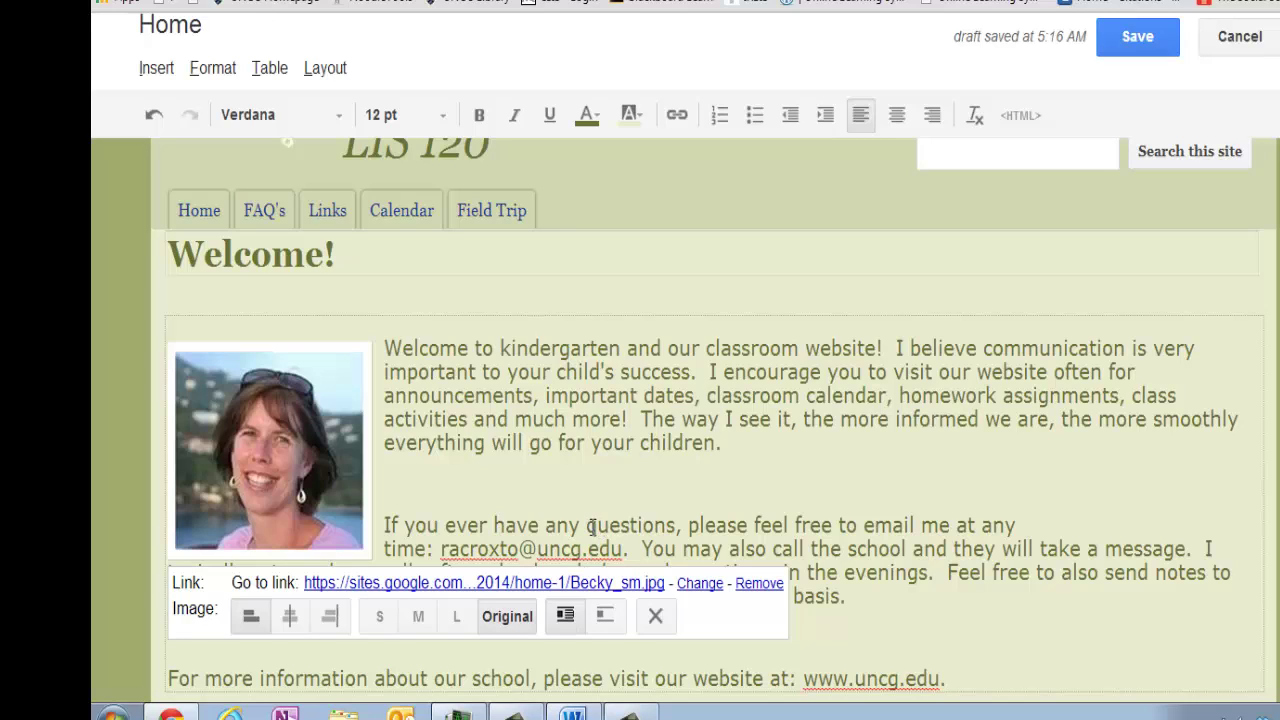
pyautogui.click(591, 527)
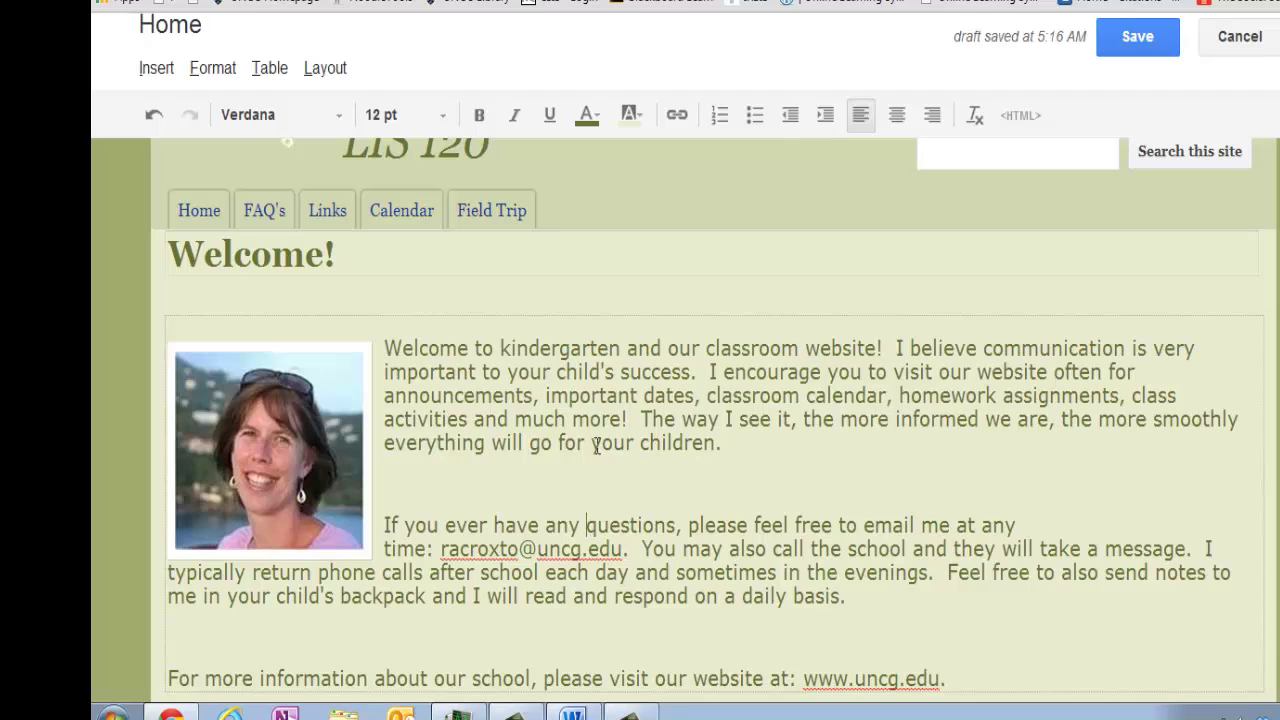
pyautogui.scroll(-1, 776, 550)
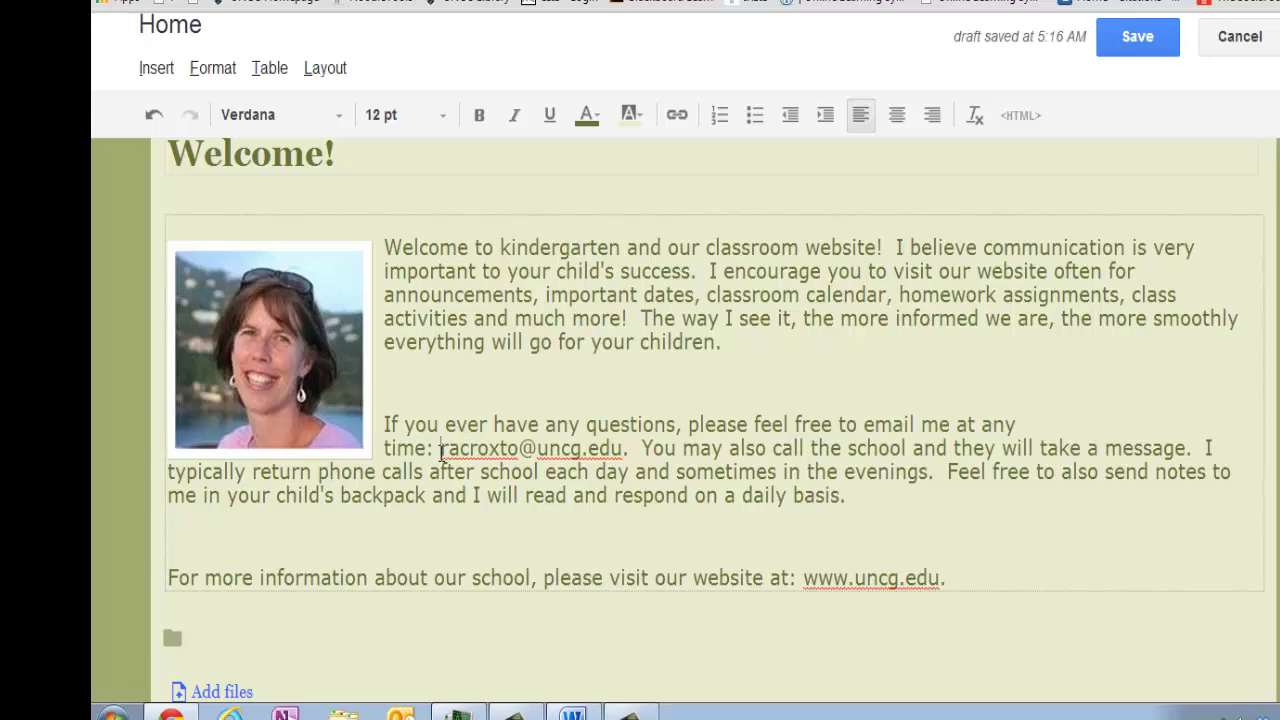
# - Make the teacher's email address in the letter a clickable link
pyautogui.moveTo(442, 450); pyautogui.dragTo(625, 450)
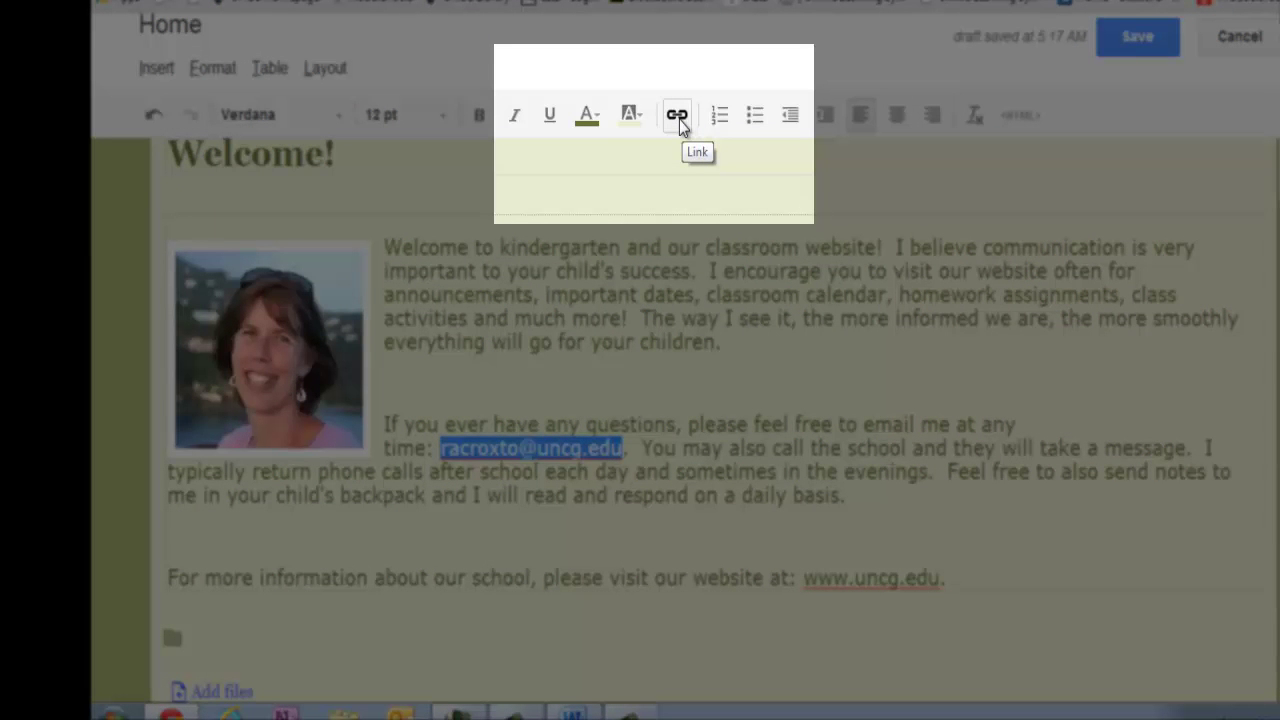
pyautogui.click(679, 119)
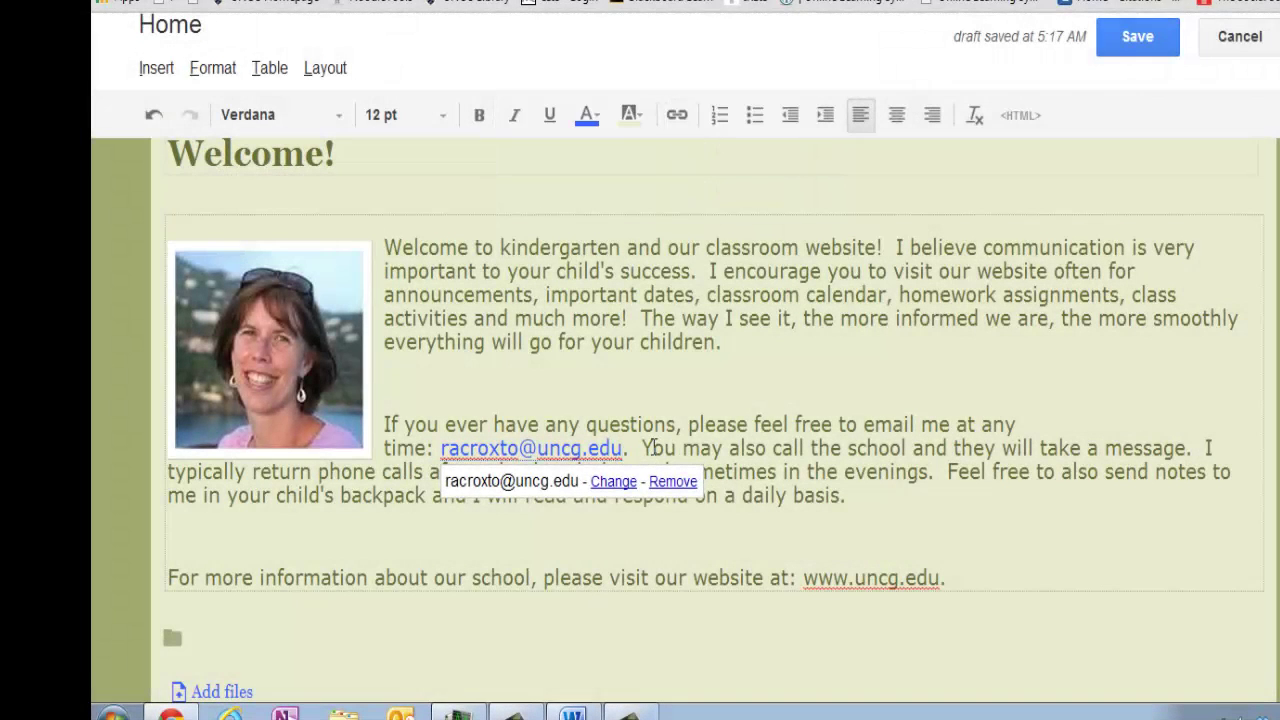
pyautogui.click(666, 448)
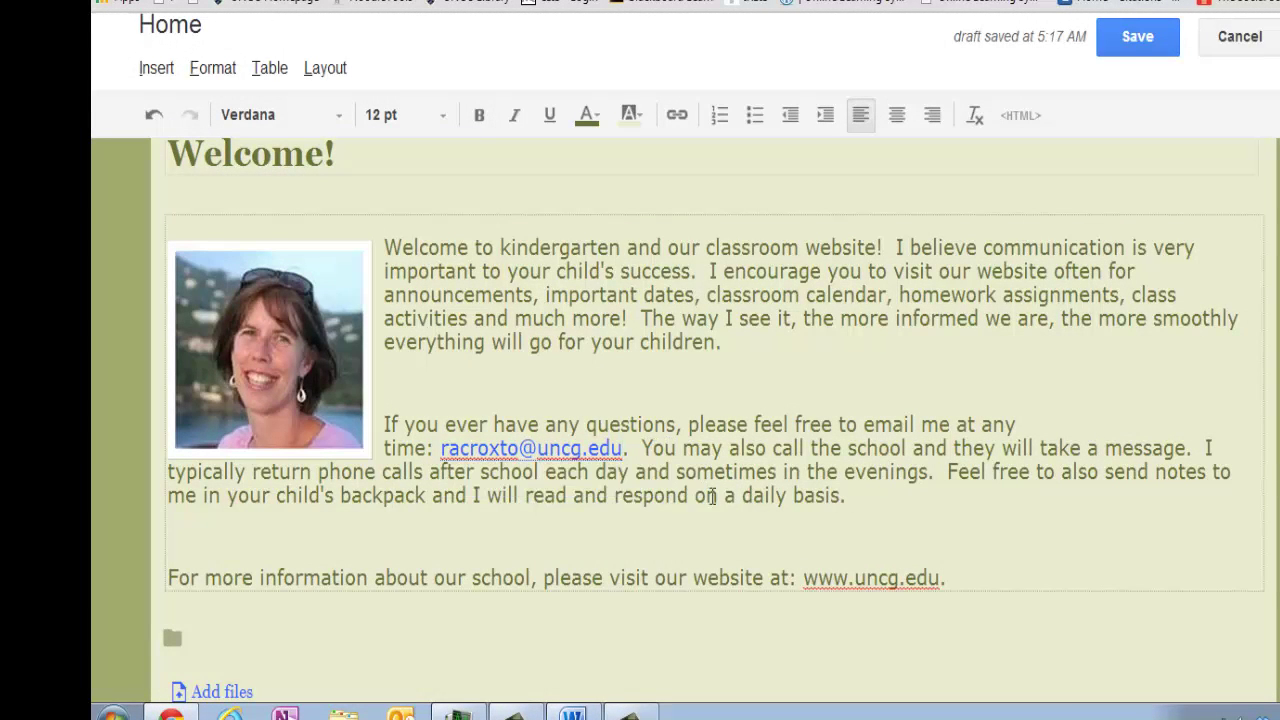
pyautogui.click(806, 577)
pyautogui.moveTo(806, 577); pyautogui.dragTo(940, 578)
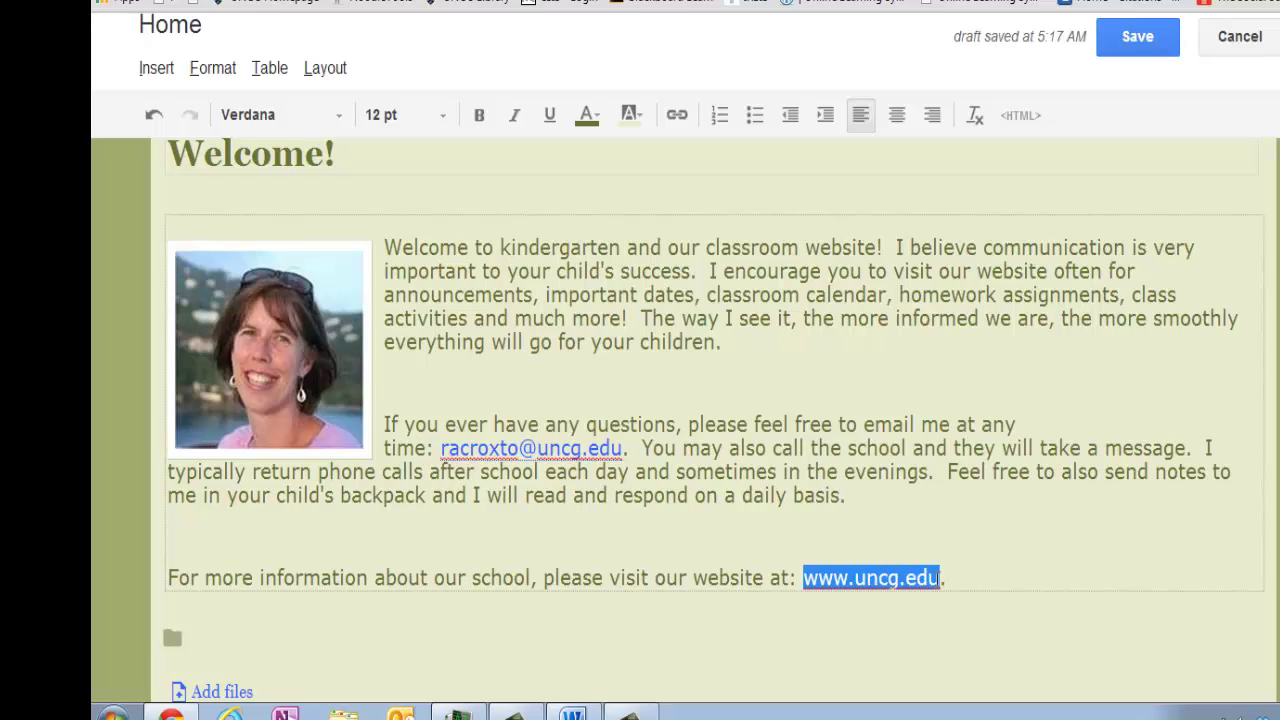
pyautogui.click(677, 116)
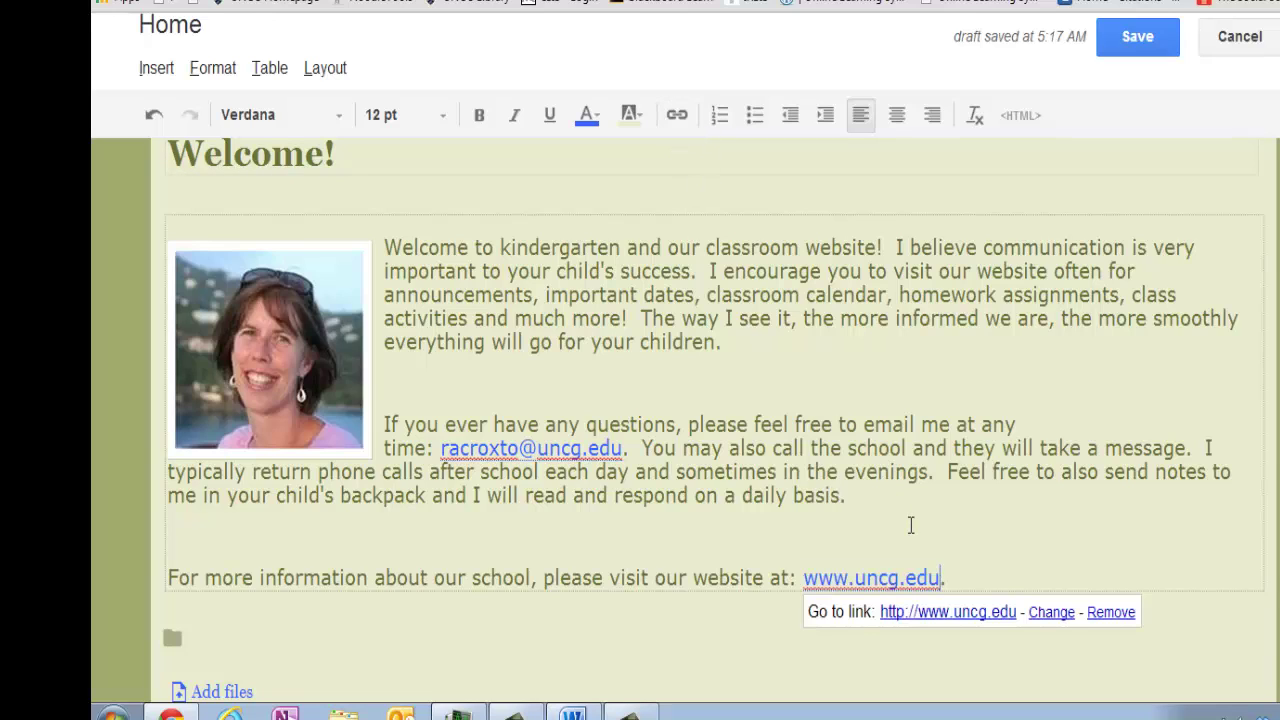